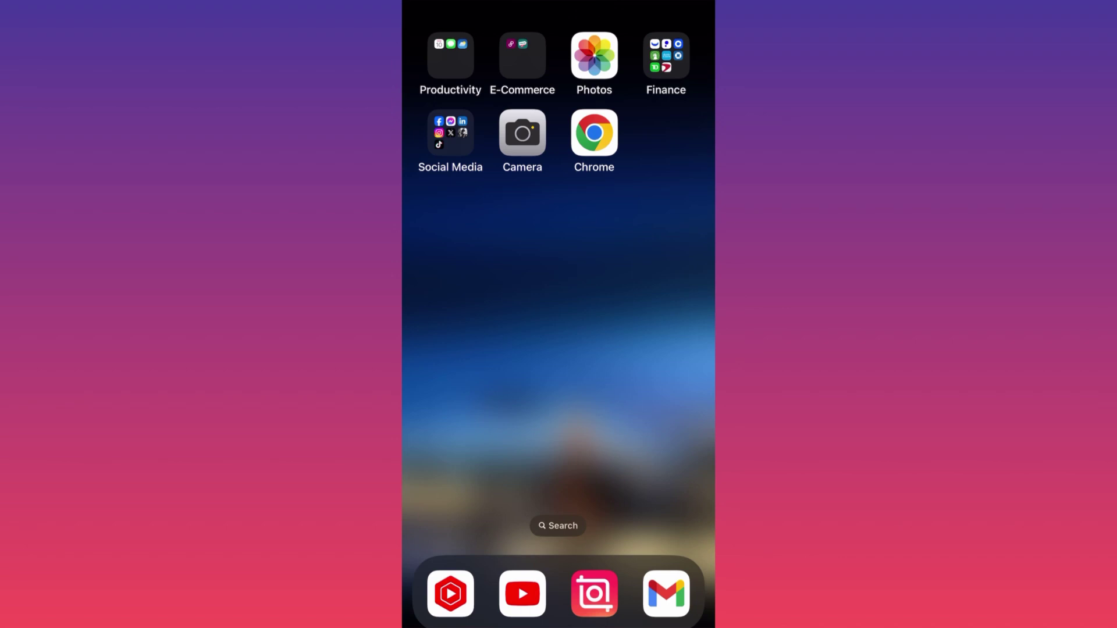
- Open the Social Media app folder on the iOS Home Screen
left_click(451, 133)
- Launch Instagram from the folder and go to the account's own profile page
left_click(486, 297)
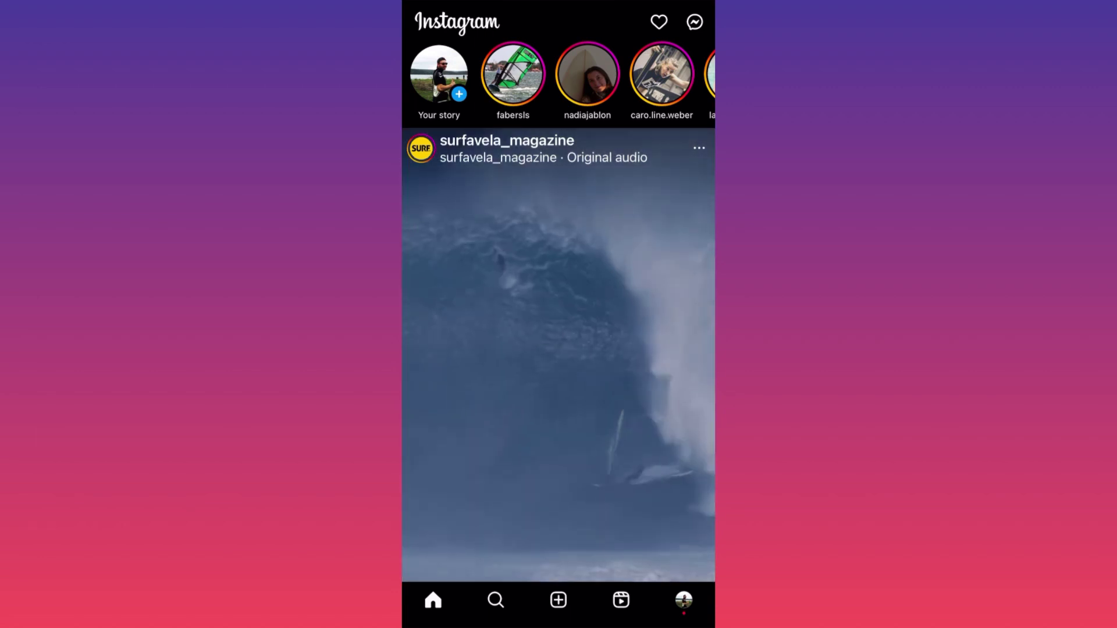
left_click(683, 600)
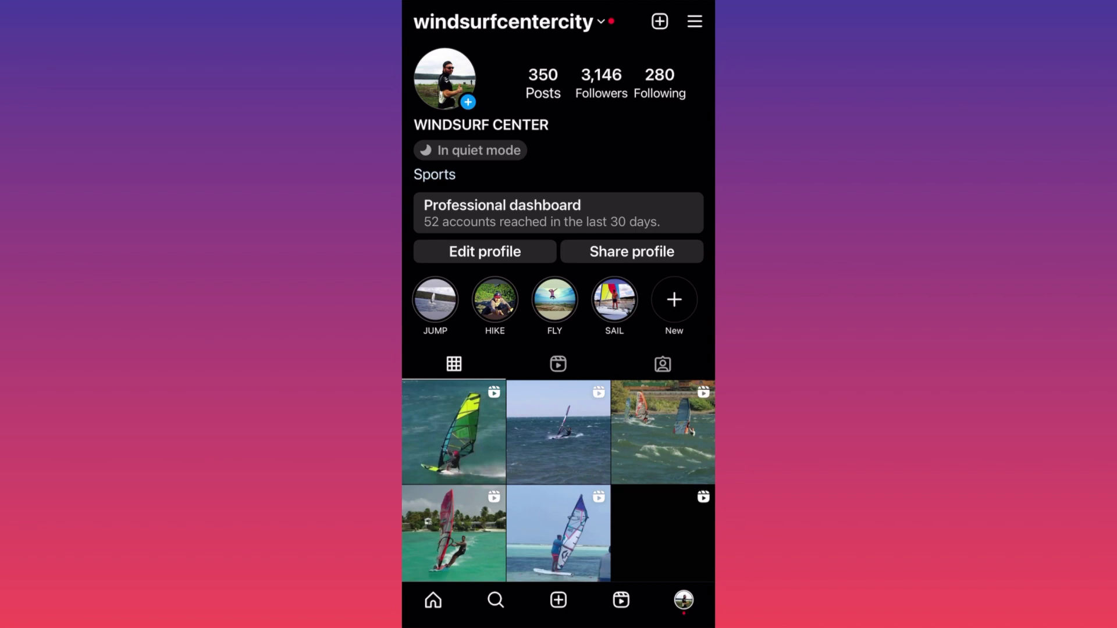
- Open Settings and privacy from the profile's top-right account menu
left_click(694, 21)
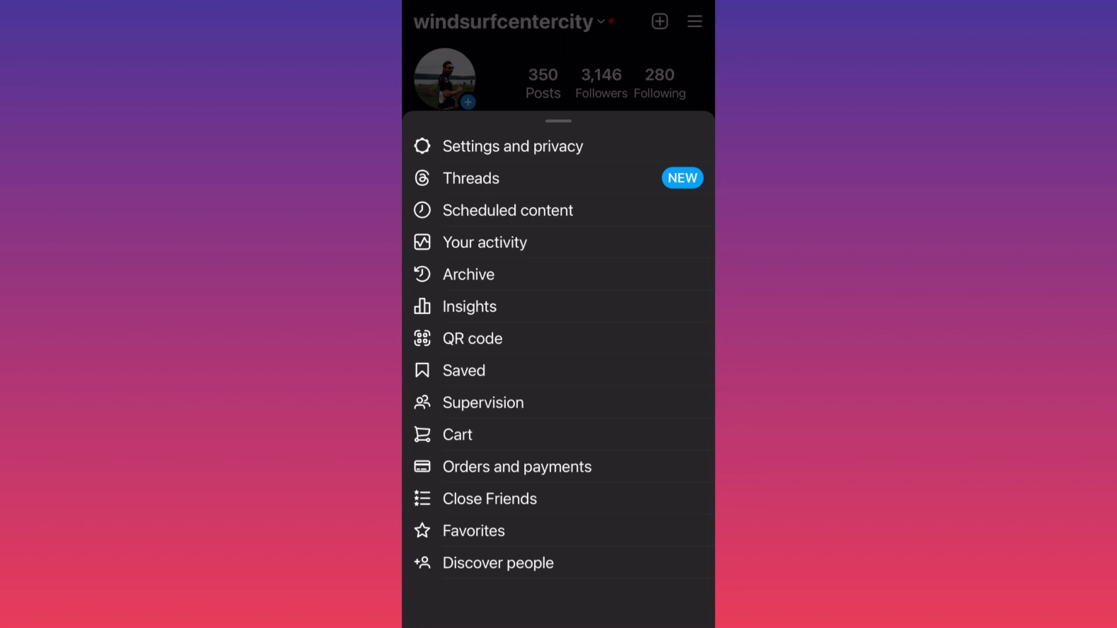
left_click(514, 145)
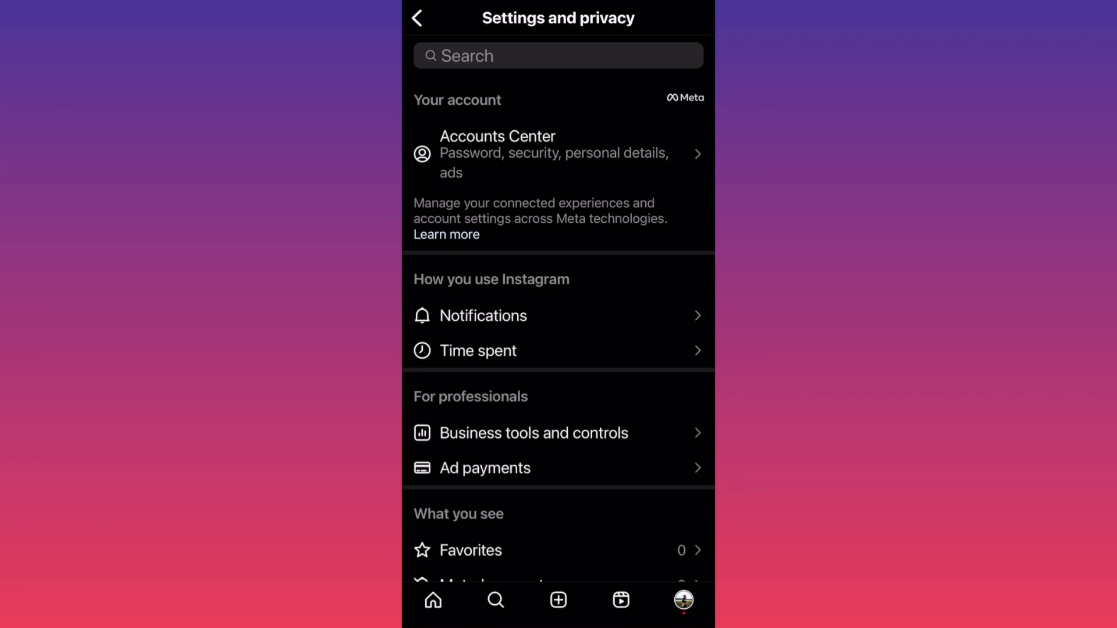
scroll(559, 350, "down", 5)
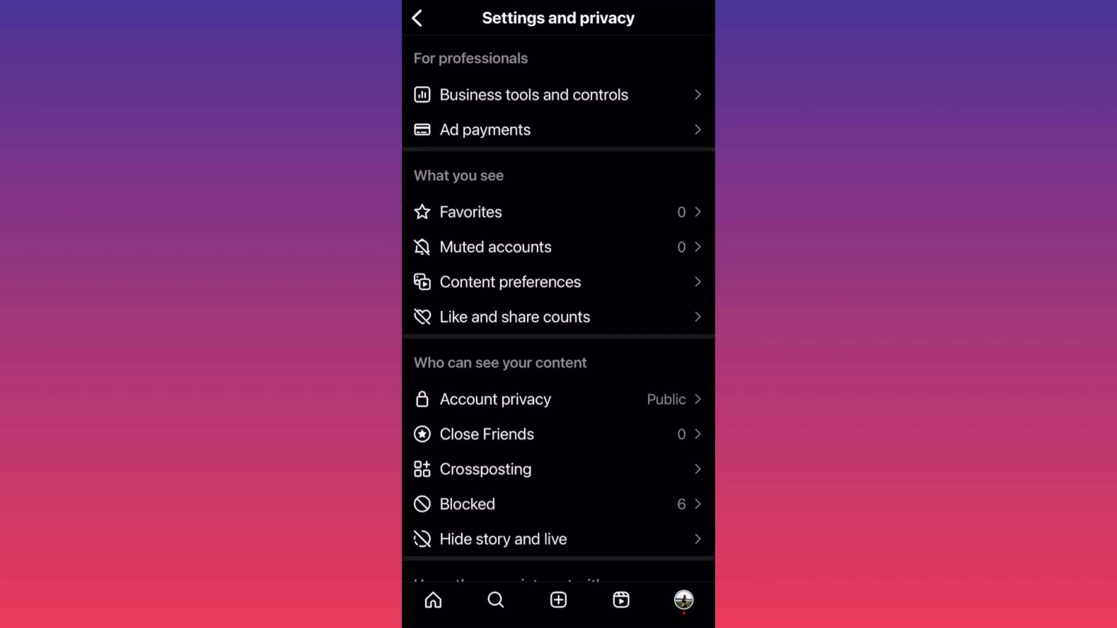
- Open the Business tools and controls page from Settings and privacy
left_click(533, 94)
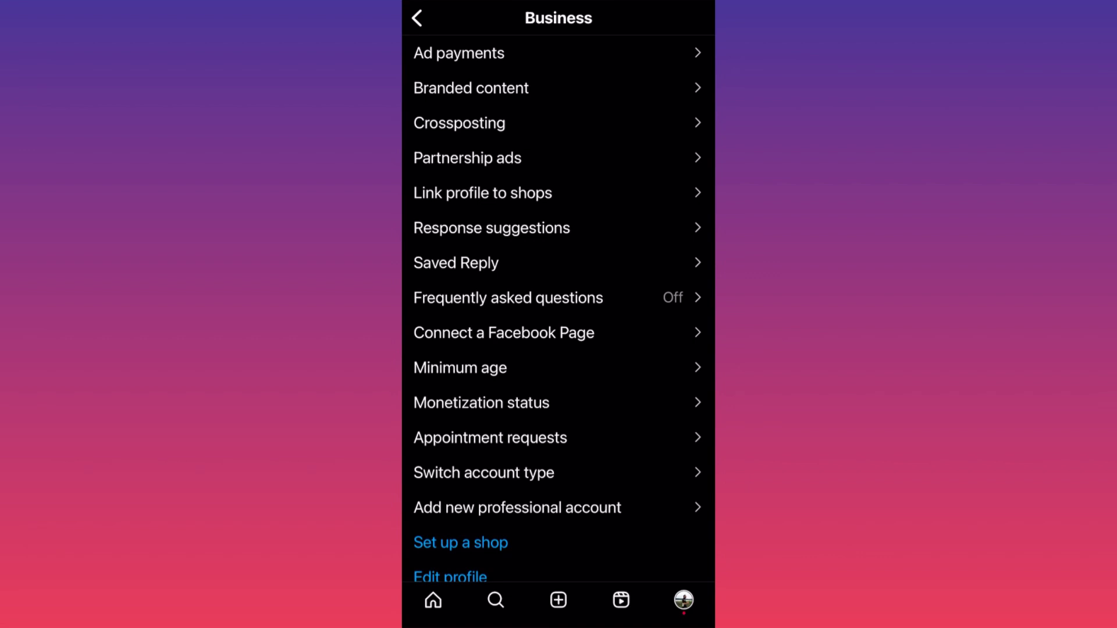
scroll(558, 315, "down", 2)
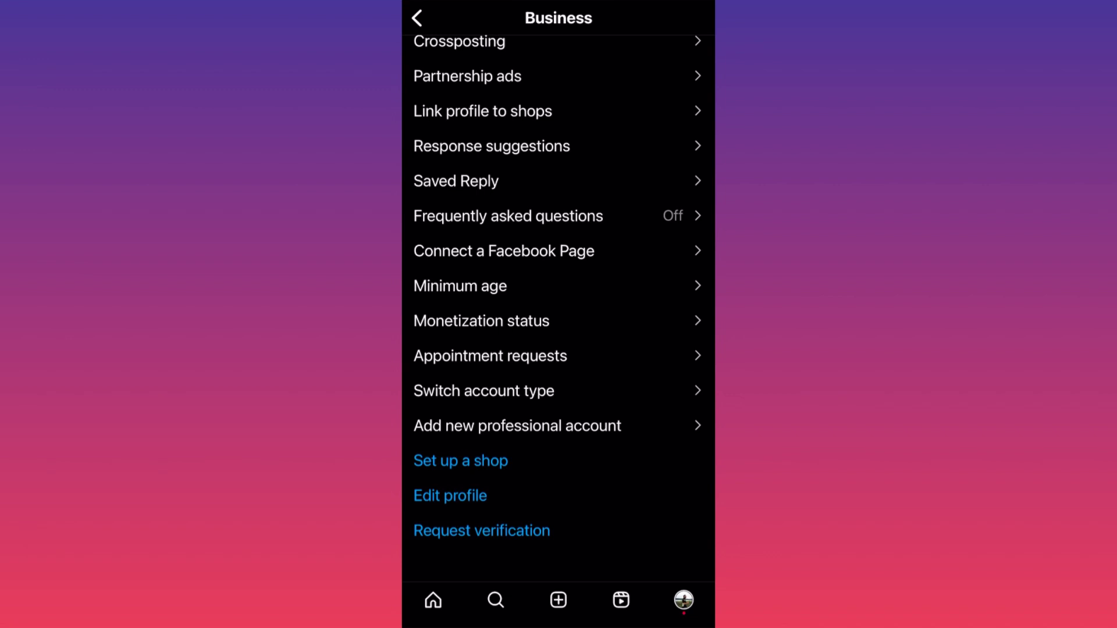
- Show the Switch account type sheet offering personal or creator account
left_click(484, 391)
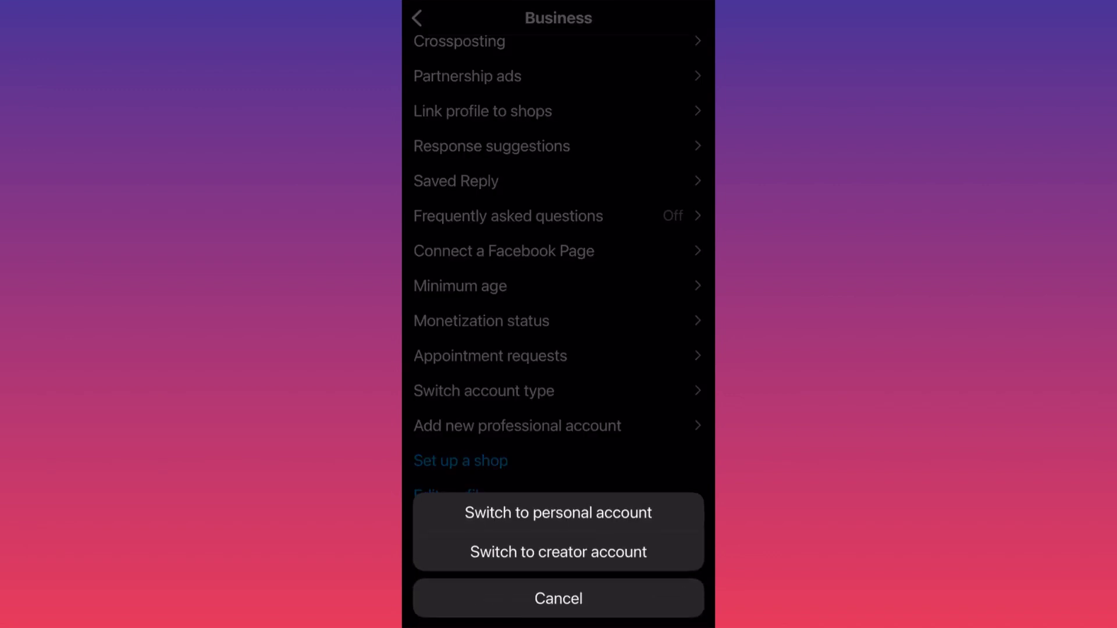